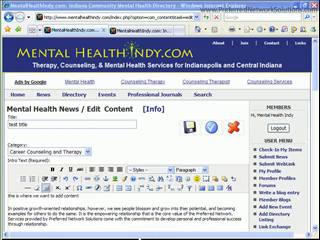
Bring the Word outline document to the front and select all of it
{"action": "key", "text": "alt+Tab"}
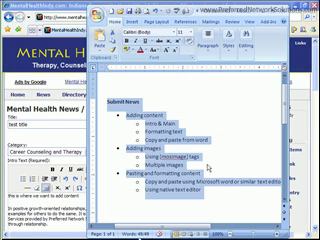
{"action": "left_click", "coordinate": [129, 103]}
{"action": "key", "text": "ctrl+a"}
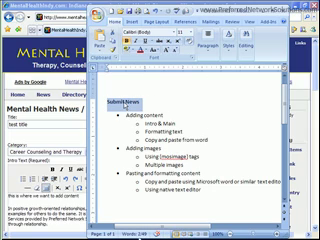
{"action": "left_click", "coordinate": [126, 106]}
{"action": "left_click", "coordinate": [120, 115]}
{"action": "key", "text": "Tab"}
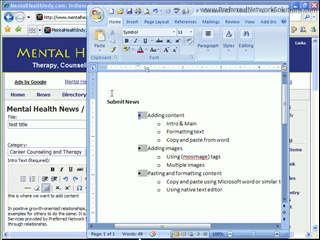
Copy the entire Submit News outline and go back to the browser editor
{"action": "key", "text": "ctrl+a"}
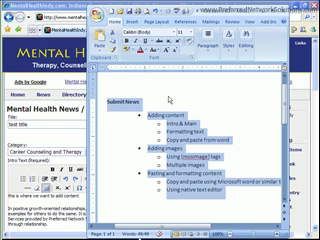
{"action": "right_click", "coordinate": [178, 137]}
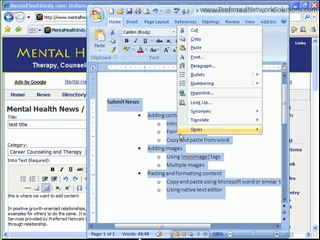
{"action": "left_click", "coordinate": [197, 39]}
{"action": "left_click", "coordinate": [24, 44]}
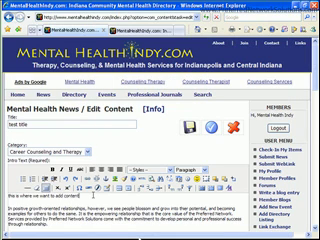
Paste the Word outline on a new line below 'this is where we want to add content'
{"action": "key", "text": "Return"}
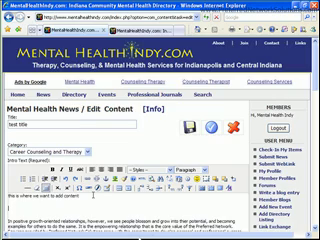
{"action": "key", "text": "ctrl+v"}
{"action": "right_click", "coordinate": [86, 186]}
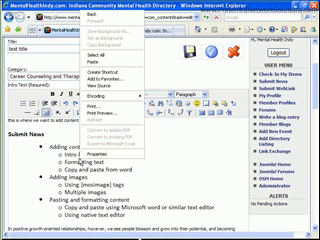
{"action": "left_click", "coordinate": [100, 61]}
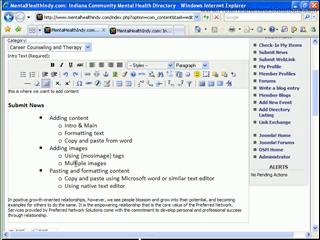
Remove bold from the Submit News title and center it
{"action": "left_click_drag", "start_coordinate": [44, 106], "coordinate": [8, 105]}
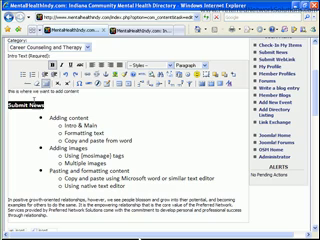
{"action": "left_click", "coordinate": [52, 65]}
{"action": "left_click", "coordinate": [61, 116]}
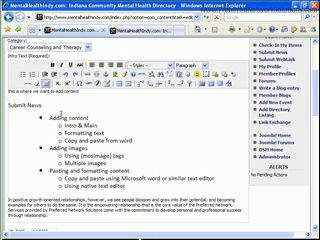
{"action": "left_click_drag", "start_coordinate": [41, 105], "coordinate": [8, 105]}
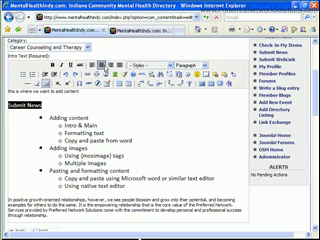
{"action": "left_click", "coordinate": [101, 64]}
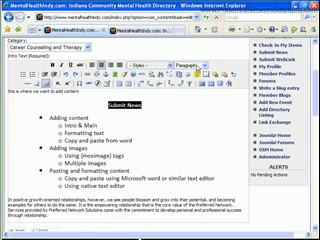
Try Heading 1 and Heading 2 on Submit News, settling on Heading 4
{"action": "left_click", "coordinate": [205, 66]}
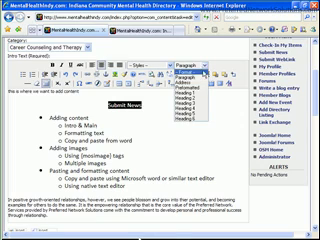
{"action": "left_click", "coordinate": [198, 93]}
{"action": "left_click", "coordinate": [205, 66]}
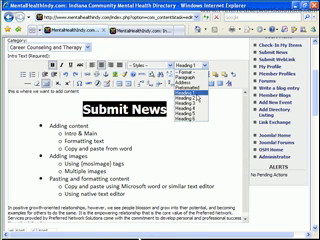
{"action": "left_click", "coordinate": [198, 101]}
{"action": "left_click", "coordinate": [205, 66]}
{"action": "left_click", "coordinate": [200, 108]}
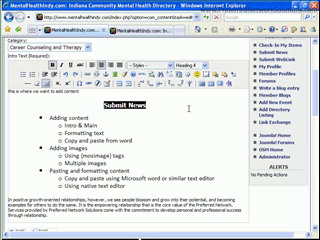
Test left, right and center alignment and bullet and numbered lists, leaving the heading centered
{"action": "left_click", "coordinate": [91, 64]}
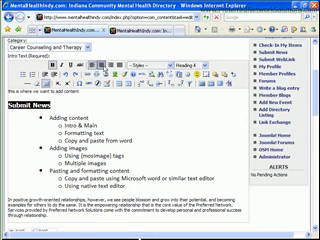
{"action": "left_click", "coordinate": [107, 64]}
{"action": "left_click", "coordinate": [99, 64]}
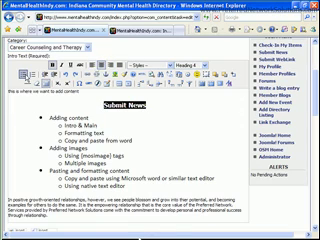
{"action": "left_click", "coordinate": [23, 73]}
{"action": "left_click", "coordinate": [33, 74]}
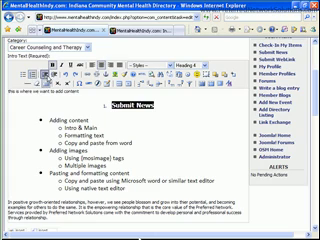
{"action": "left_click", "coordinate": [33, 74]}
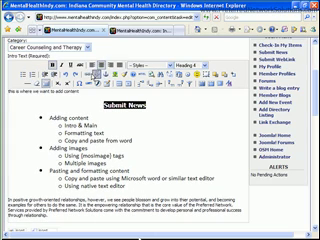
{"action": "left_click", "coordinate": [88, 74]}
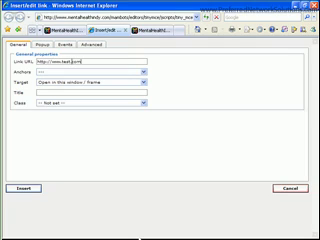
{"action": "left_click", "coordinate": [166, 94]}
{"action": "left_click", "coordinate": [29, 189]}
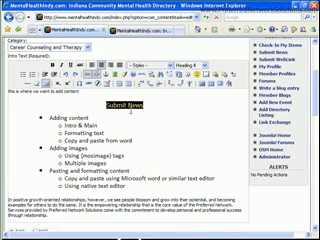
Reselect the Submit News heading text and open its Edit CSS Style settings
{"action": "left_click", "coordinate": [148, 106]}
{"action": "left_click_drag", "start_coordinate": [148, 106], "coordinate": [98, 106]}
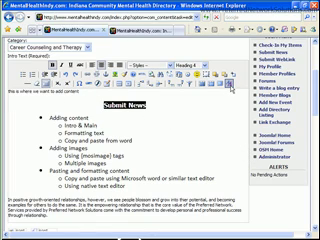
{"action": "left_click", "coordinate": [231, 86]}
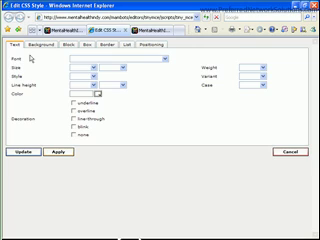
Set the heading text to Arial, Helvetica, sans-serif, size 18, italic, color #990000
{"action": "left_click", "coordinate": [166, 60]}
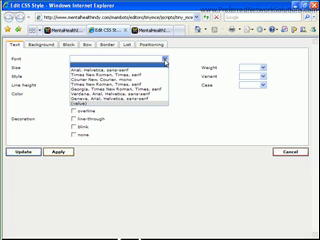
{"action": "left_click", "coordinate": [150, 71]}
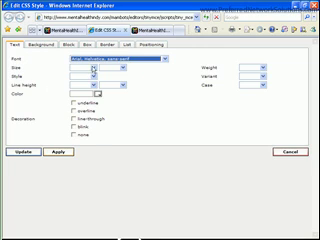
{"action": "left_click", "coordinate": [95, 68]}
{"action": "left_click", "coordinate": [85, 98]}
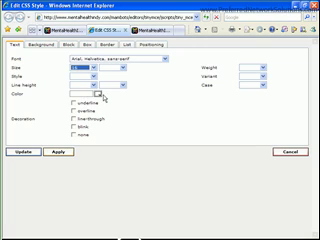
{"action": "left_click", "coordinate": [96, 76]}
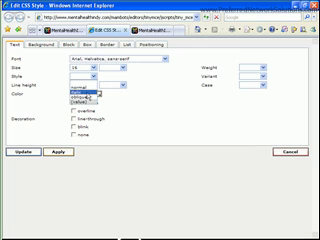
{"action": "left_click", "coordinate": [80, 92]}
{"action": "left_click", "coordinate": [98, 121]}
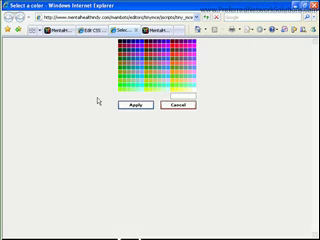
{"action": "left_click", "coordinate": [121, 46]}
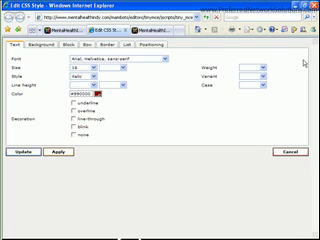
Browse the Background, Block, Box, Border, List and Positioning style tabs
{"action": "left_click", "coordinate": [50, 47]}
{"action": "left_click", "coordinate": [67, 47]}
{"action": "left_click", "coordinate": [88, 45]}
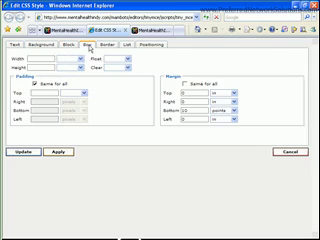
{"action": "left_click", "coordinate": [110, 45]}
{"action": "left_click", "coordinate": [127, 45]}
{"action": "left_click", "coordinate": [145, 45]}
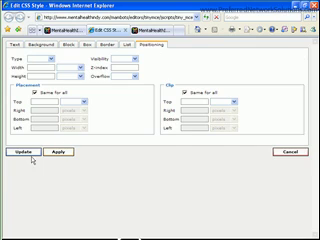